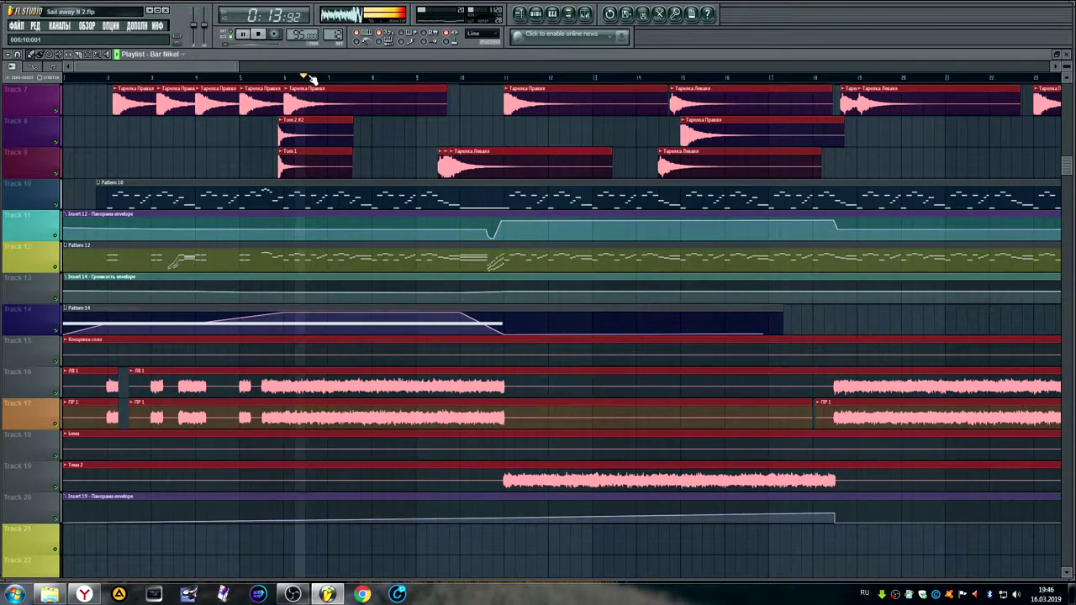
Step: Review the song's full arrangement across the playlist timeline while it plays
scroll(311, 78, down, 2)
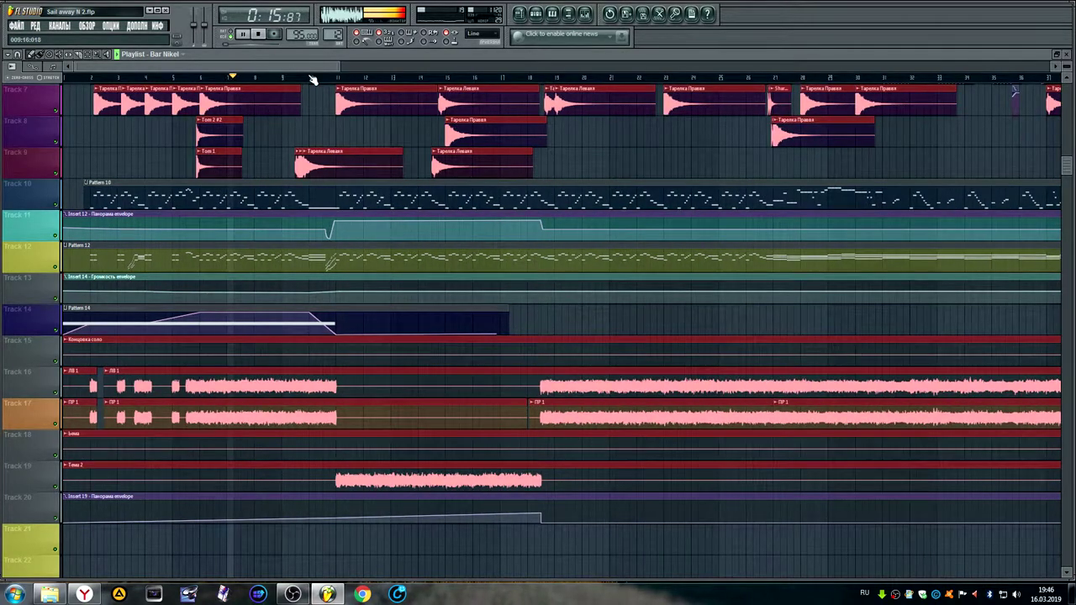
scroll(311, 78, down, 2)
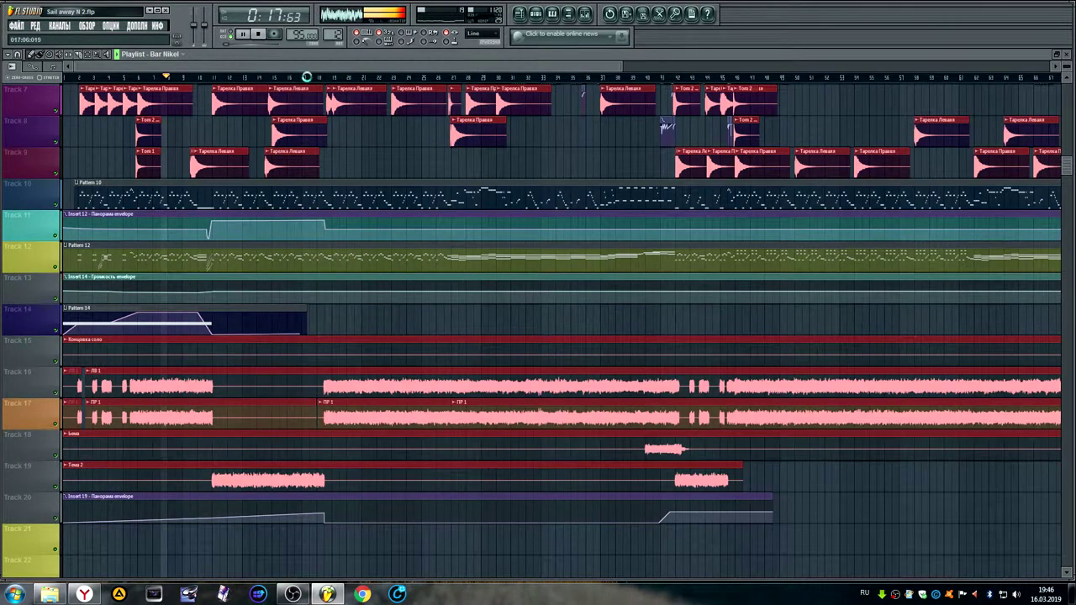
scroll(307, 77, down, 2)
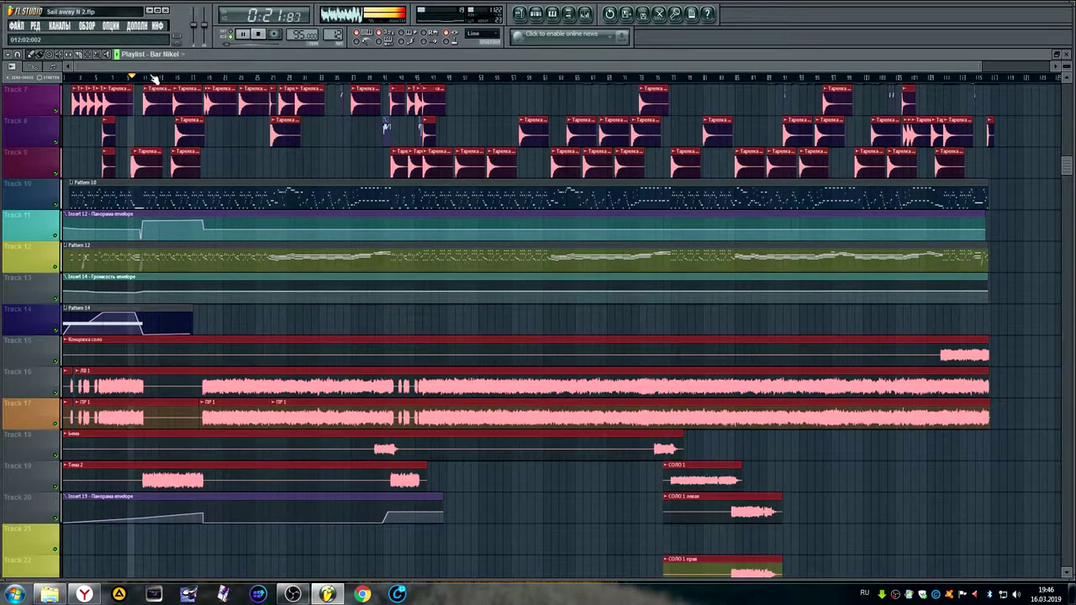
scroll(158, 77, up, 4)
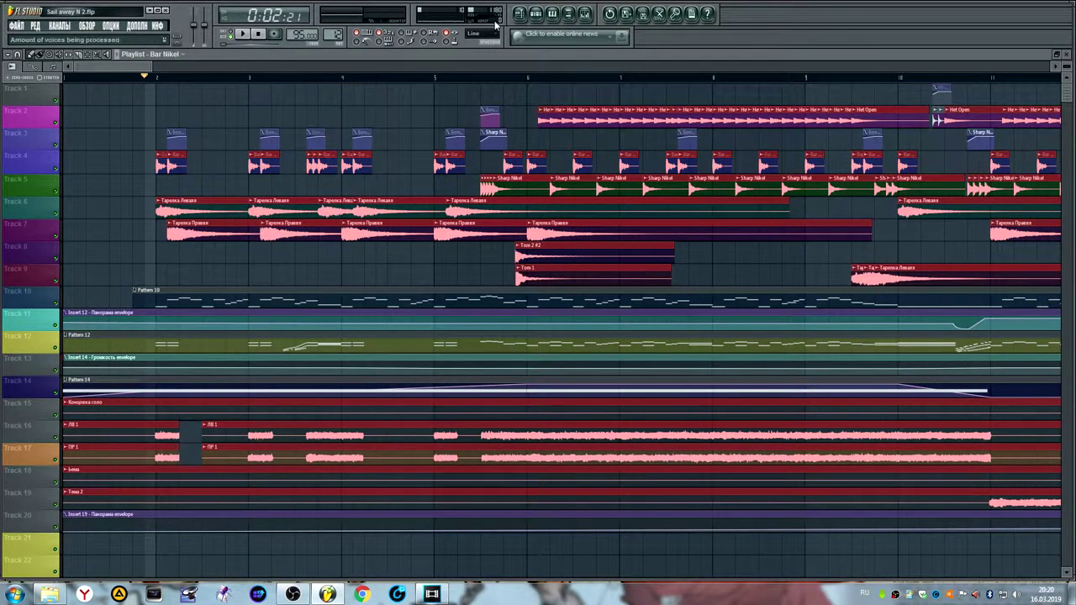
Step: Show the project's channels and audition the Het Open, Bar Nikel and Sharp Nikel drum samples from their channel settings
click(535, 13)
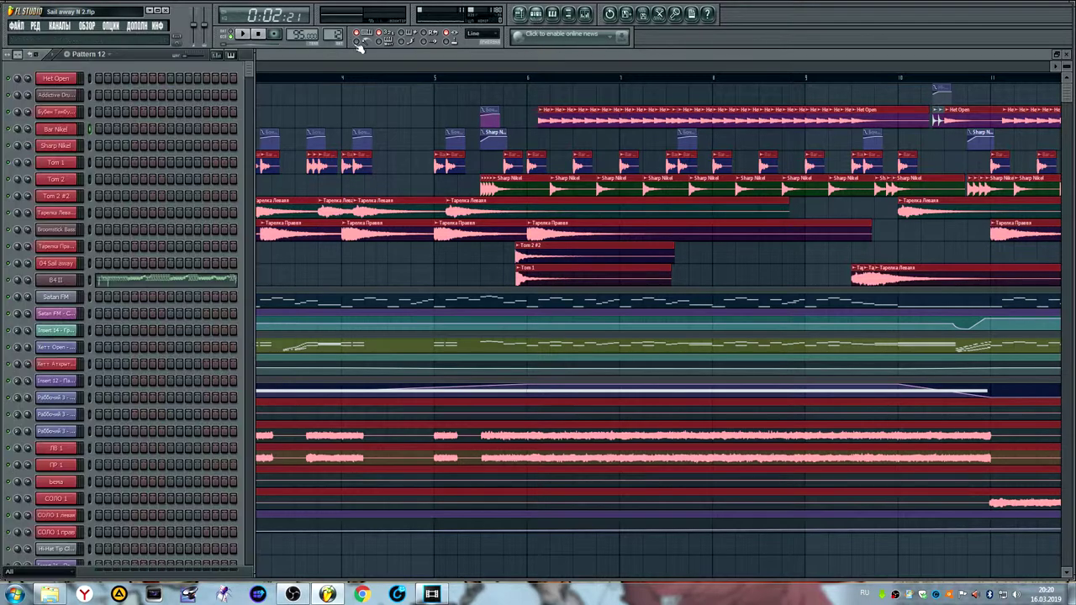
click(57, 79)
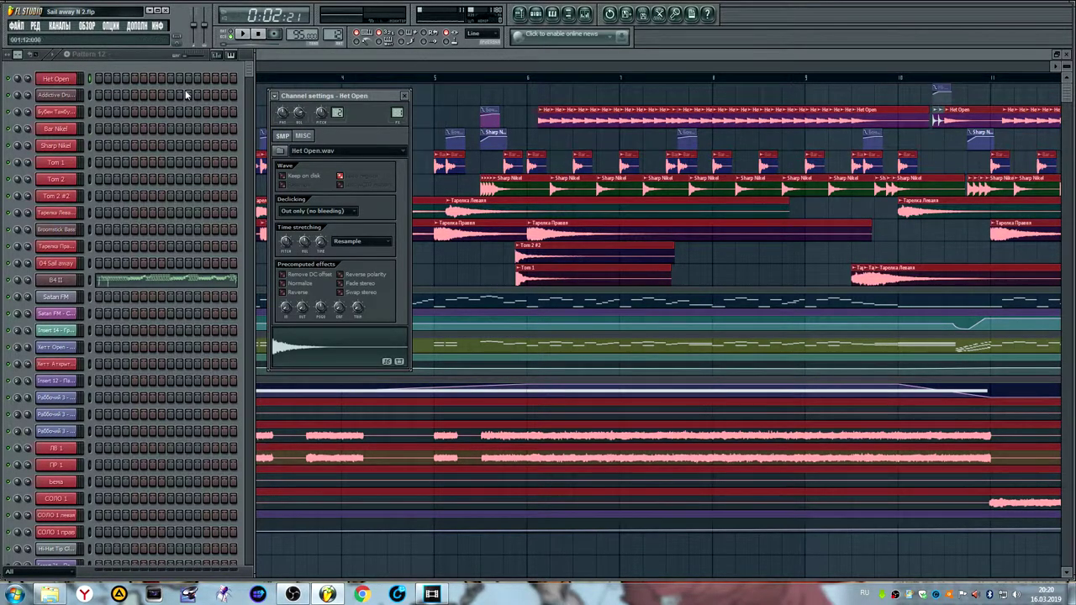
click(287, 349)
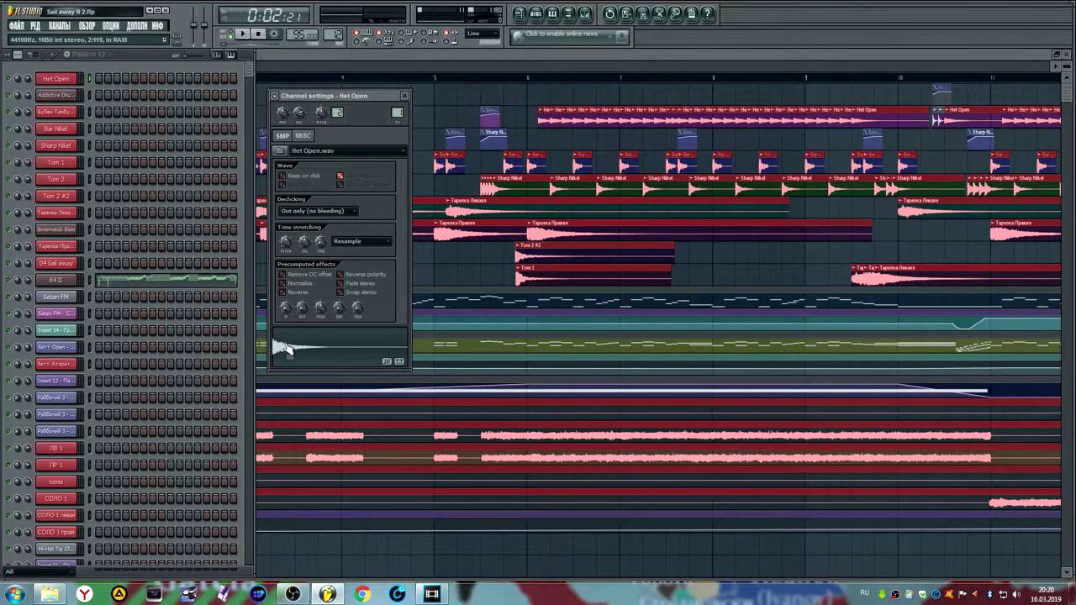
click(57, 129)
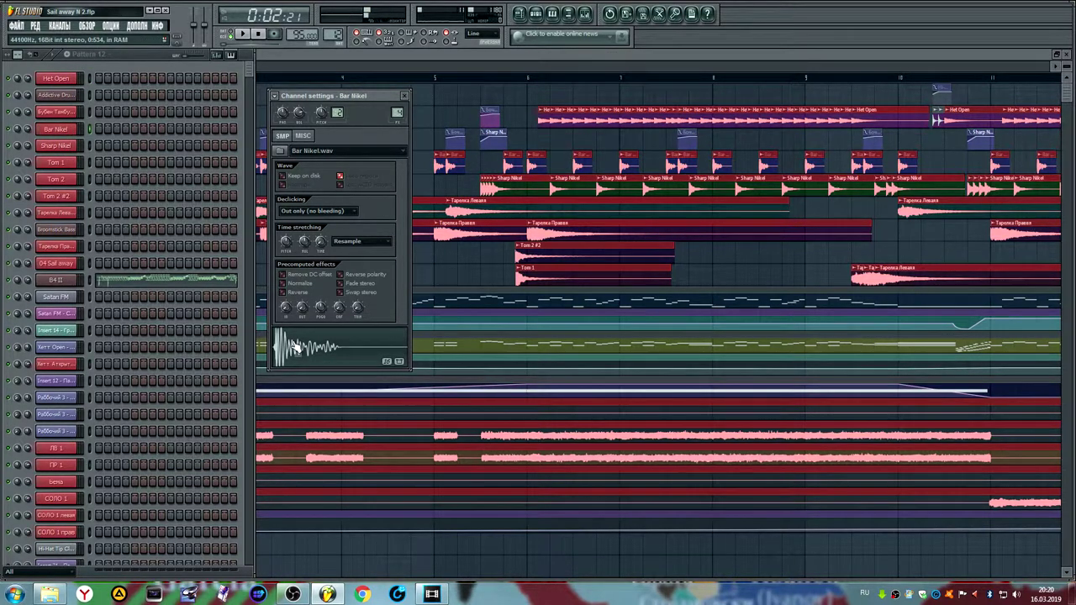
click(59, 147)
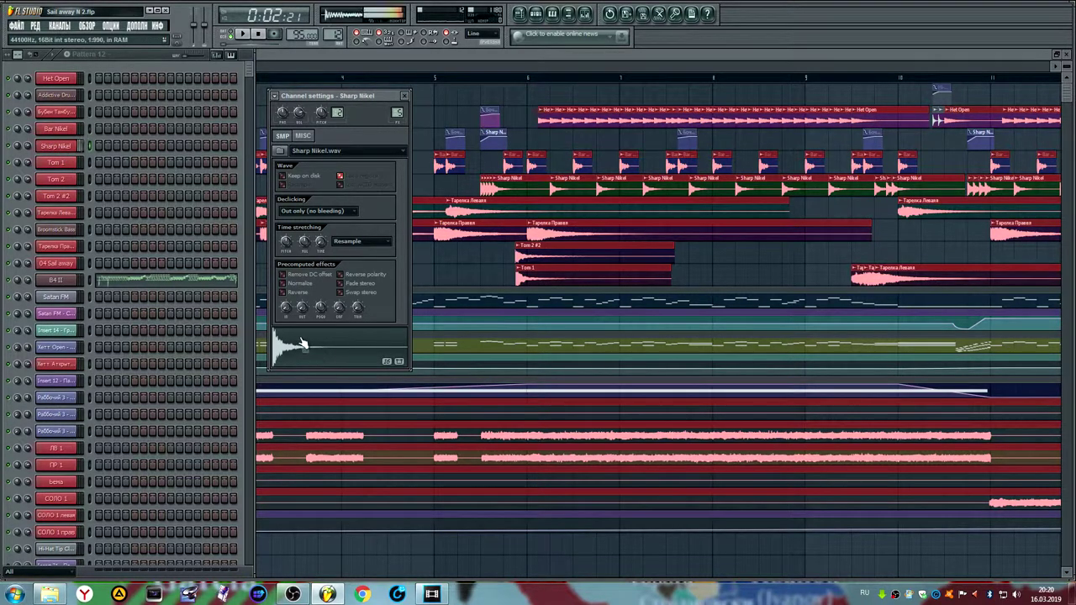
Step: Audition the Tom 1, Tom 2, Тарелка Левая and Тарелка Правая samples from their channel settings
click(61, 165)
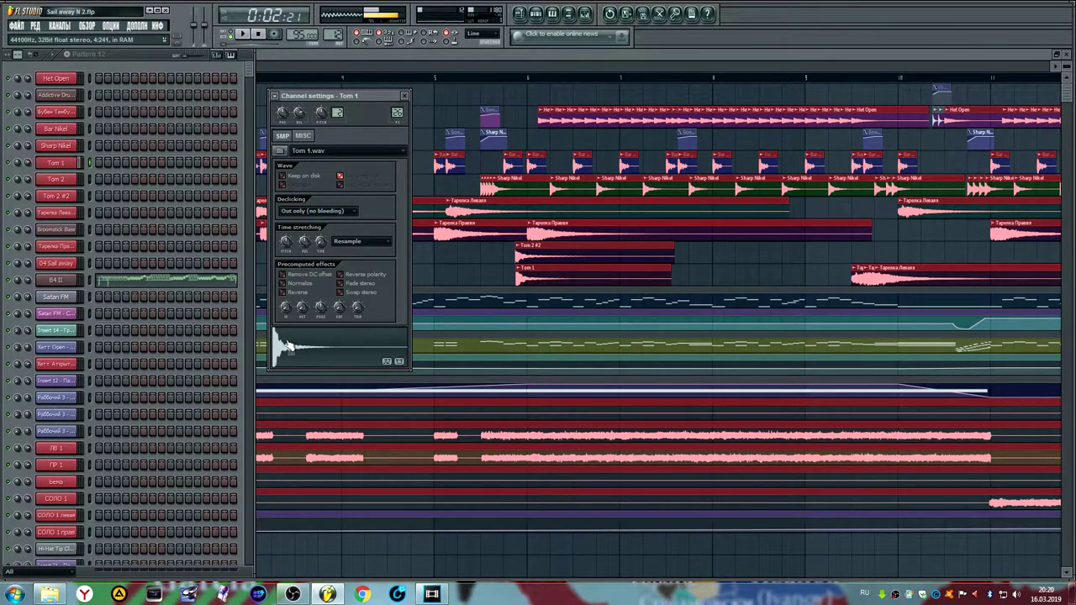
click(56, 180)
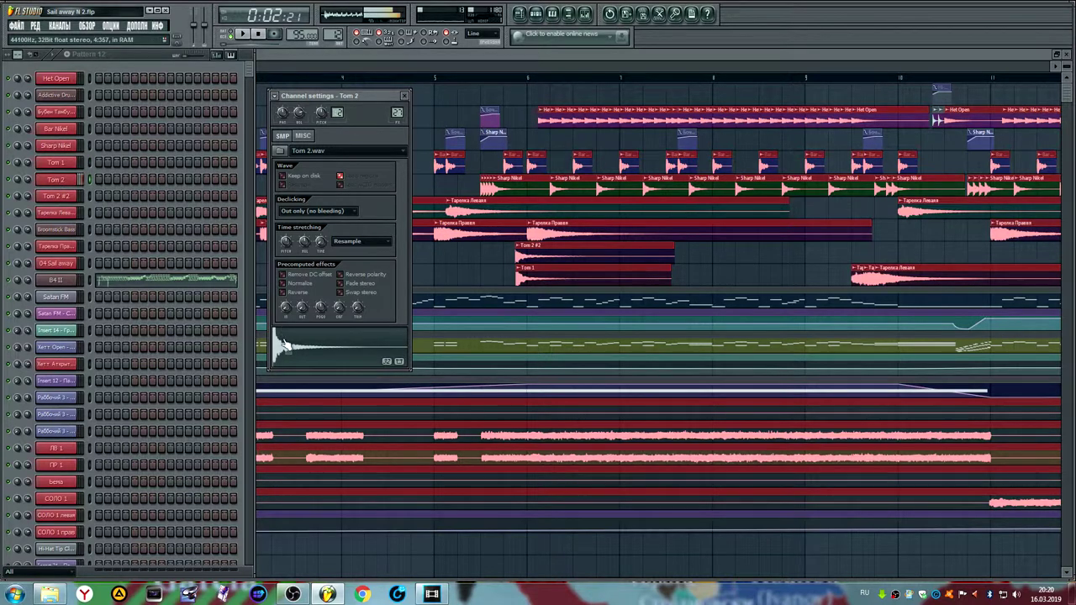
click(61, 213)
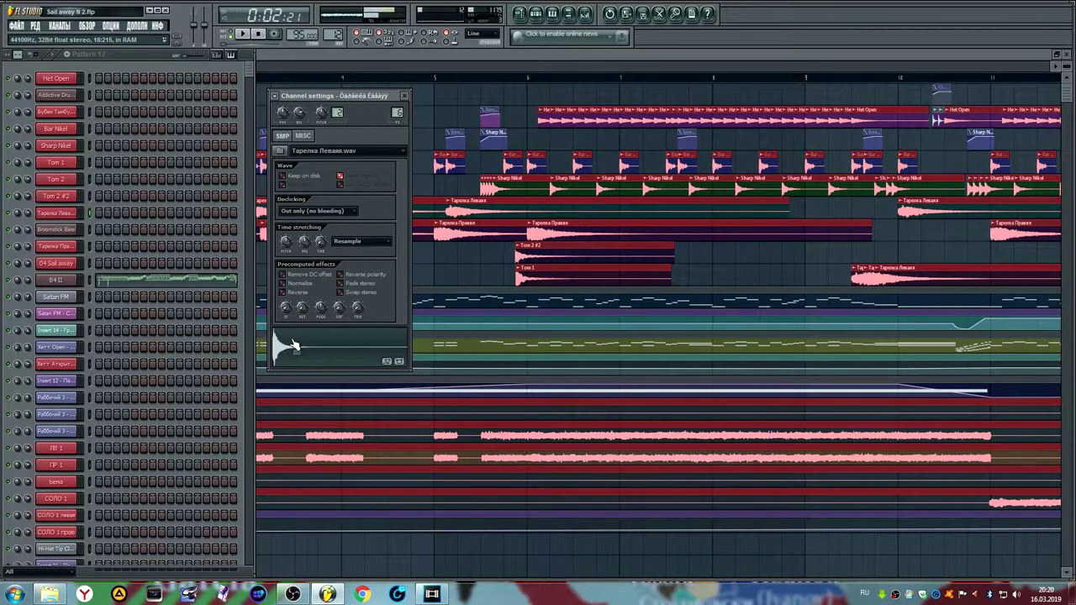
click(60, 249)
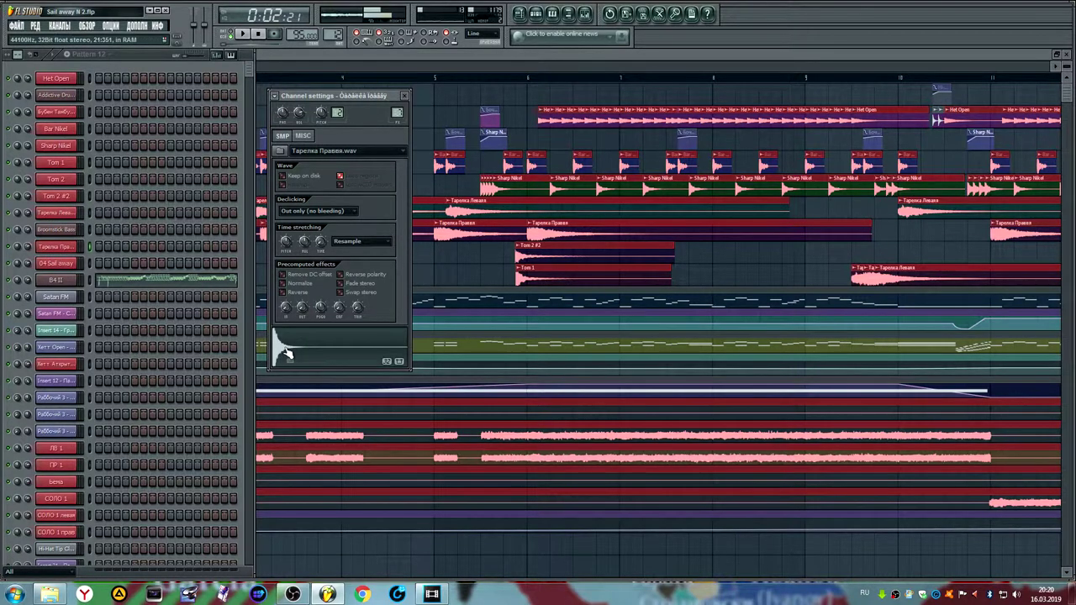
Step: Open the B4 II organ plugin, play a couple of notes on its upper manual, and close it
click(55, 281)
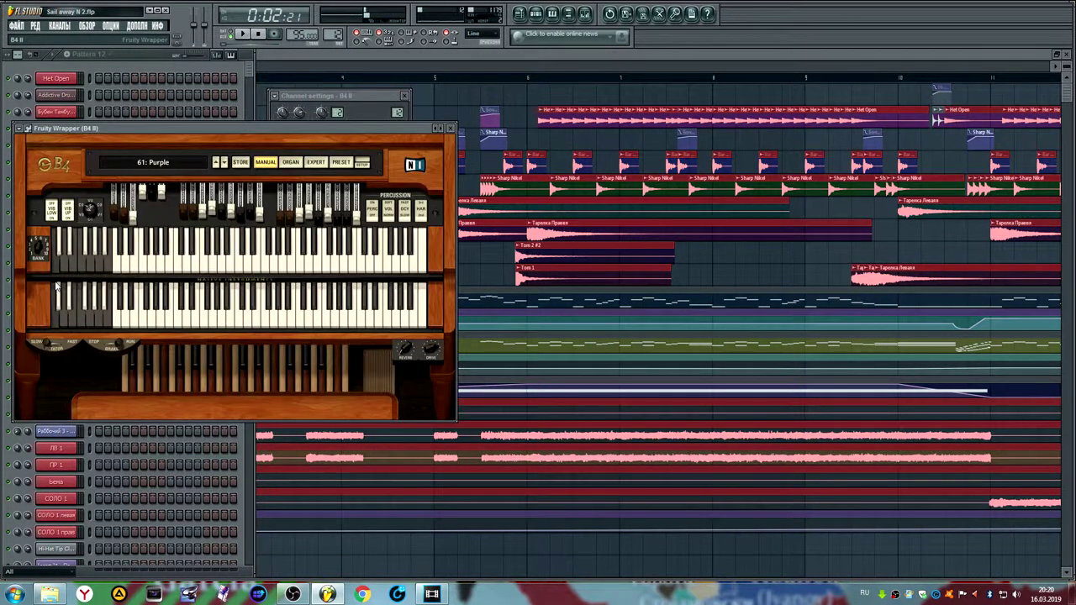
click(212, 262)
click(177, 263)
click(451, 128)
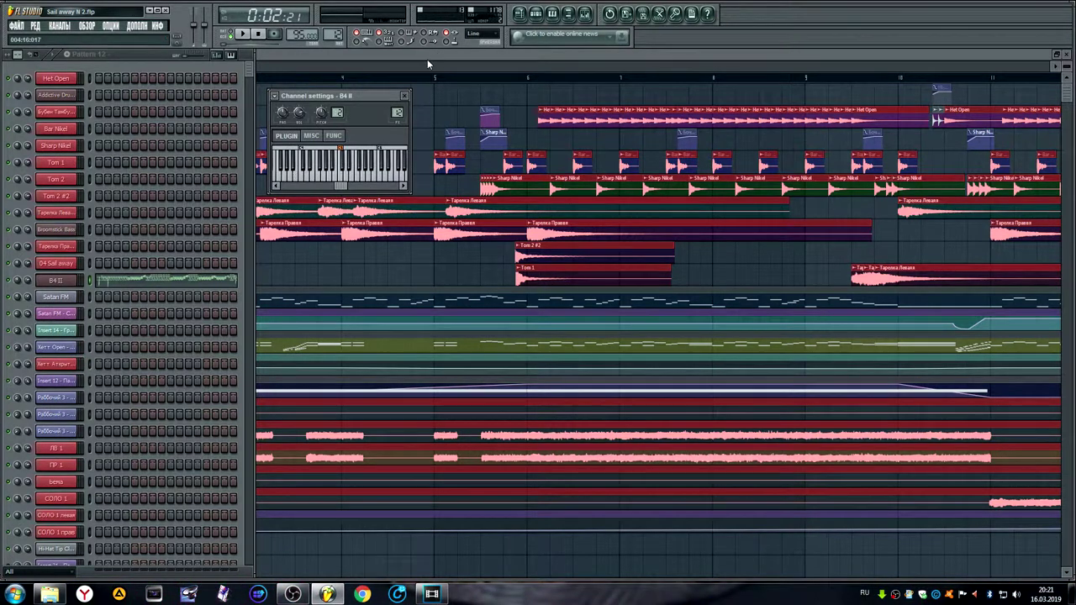
Step: Open the Broomstick Bass plugin, play several notes on its keyboard, and close it
click(57, 231)
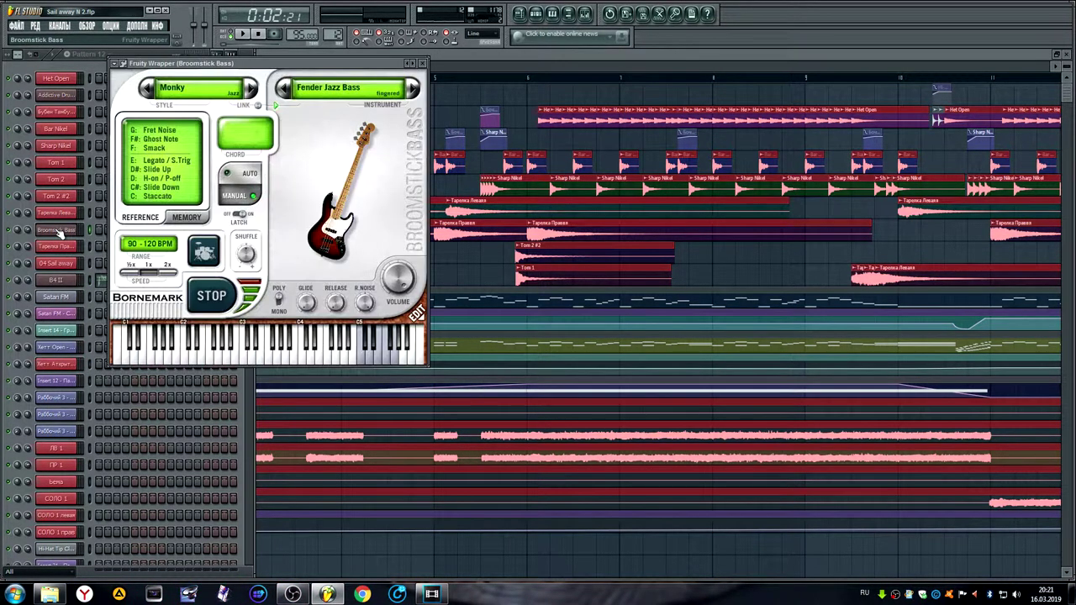
click(249, 357)
click(218, 357)
click(209, 357)
click(241, 358)
click(424, 64)
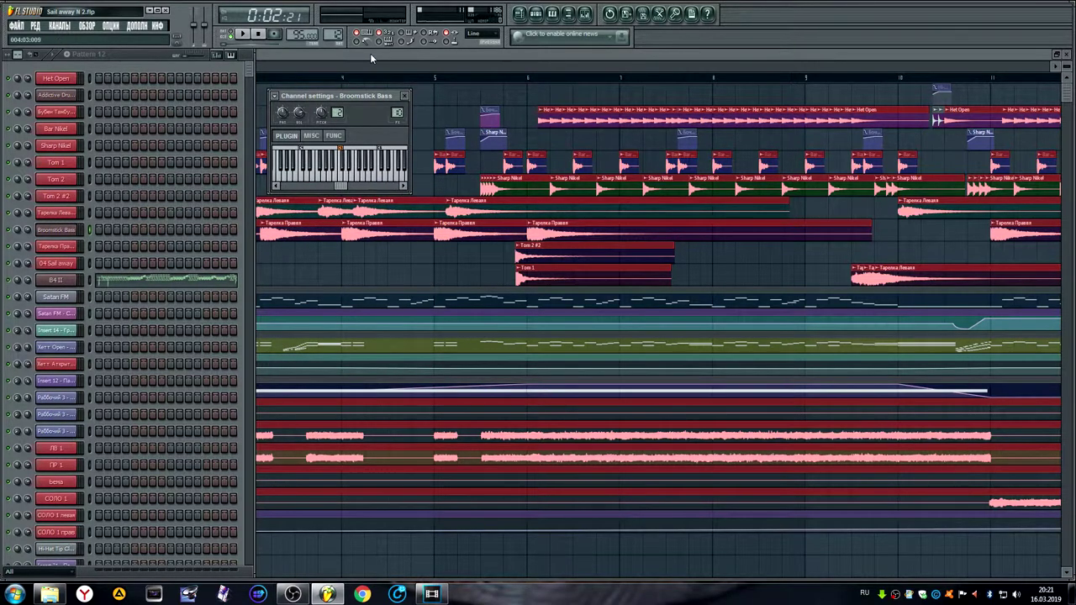
Step: Return to the playlist and audition the ЛВ 1 and ПР 1 audio clips on Tracks 16 and 17 individually
key(F5)
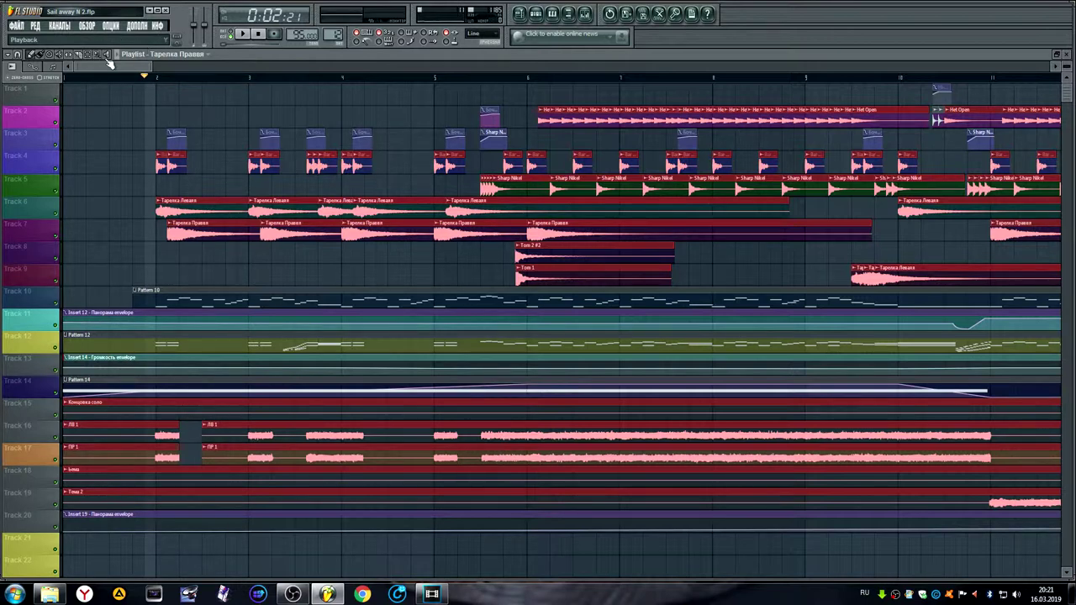
click(481, 441)
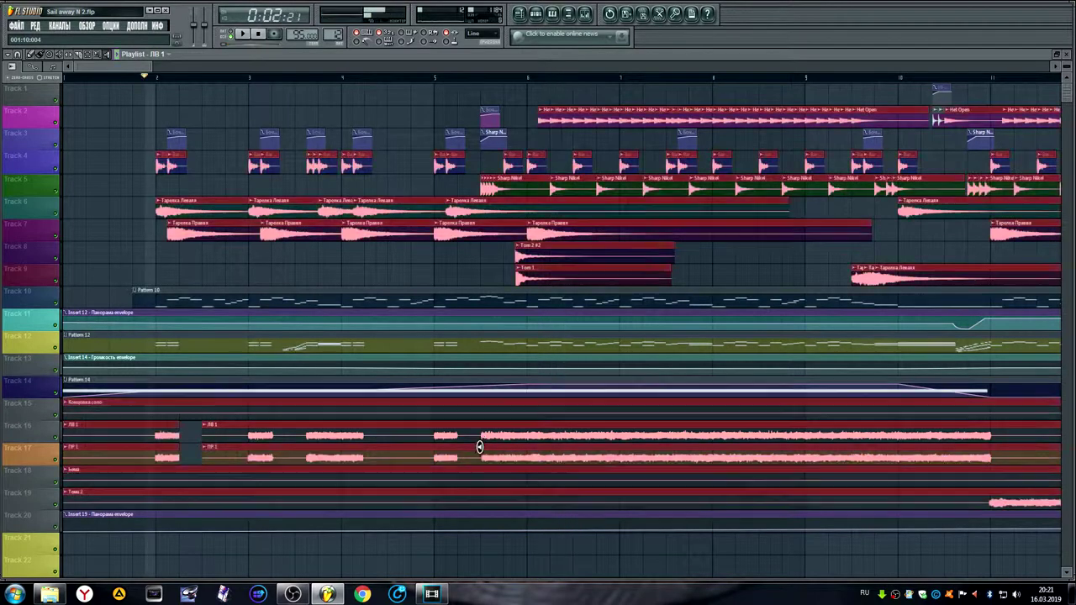
click(480, 459)
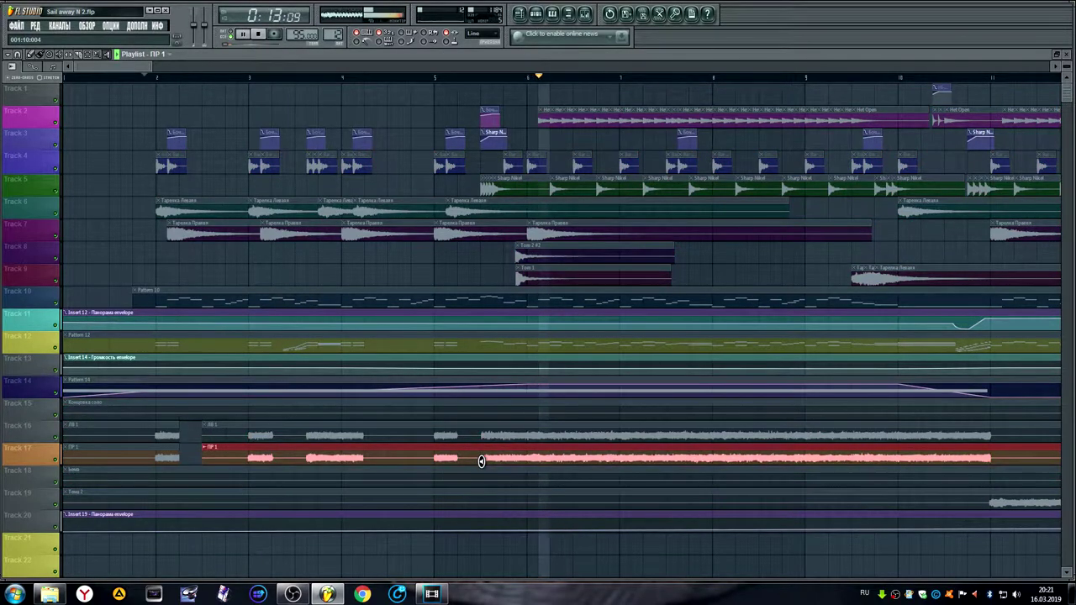
key(space)
key(ctrl+a)
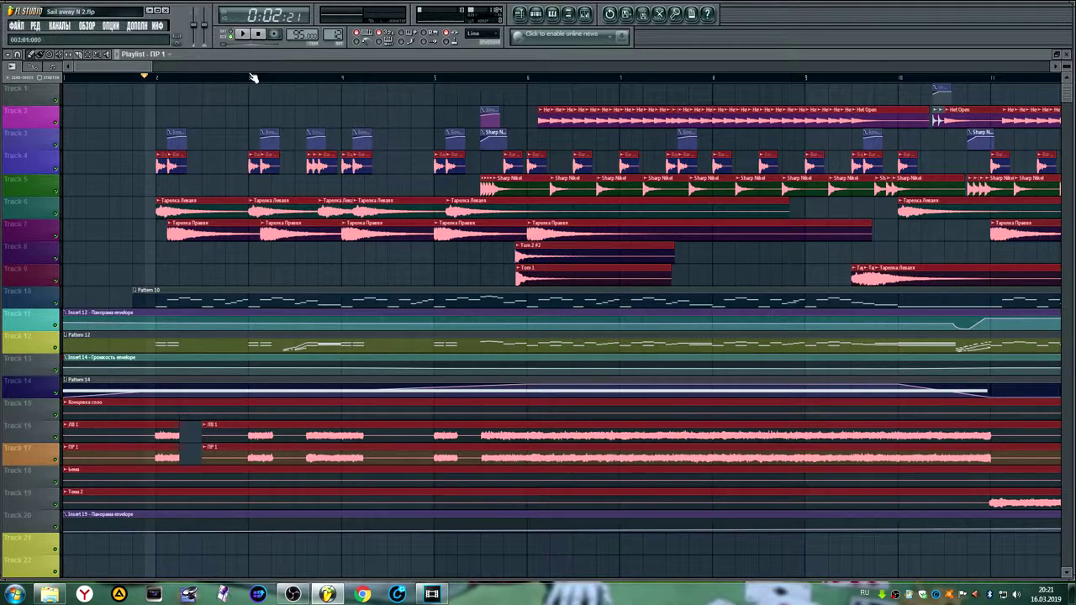
Step: Play the song from just before the СОЛО 1 clips on Tracks 19 to 22
scroll(252, 78, down, 10)
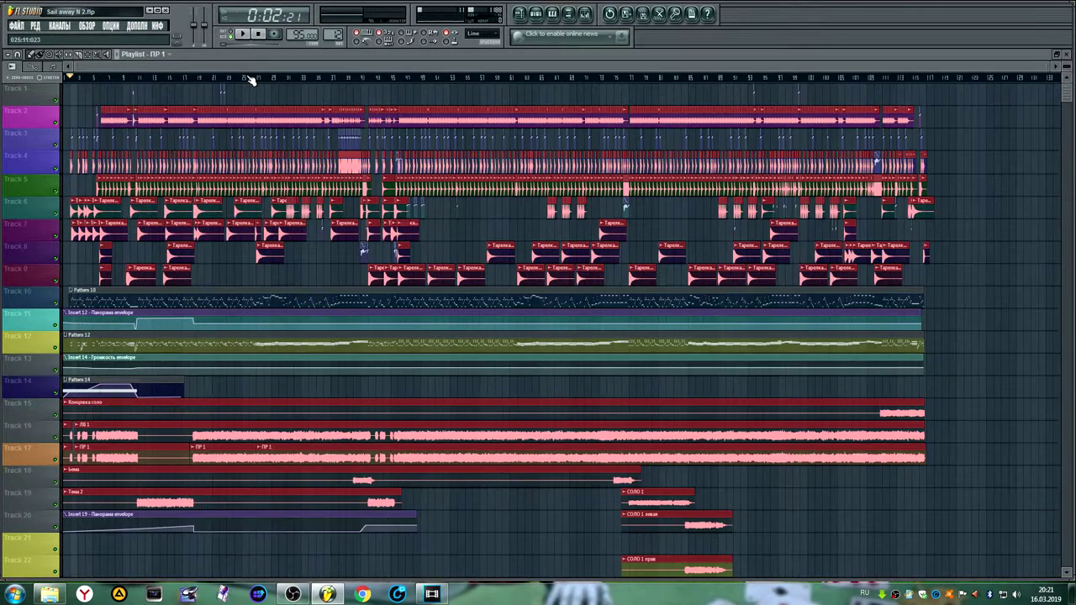
scroll(492, 249, down, 3)
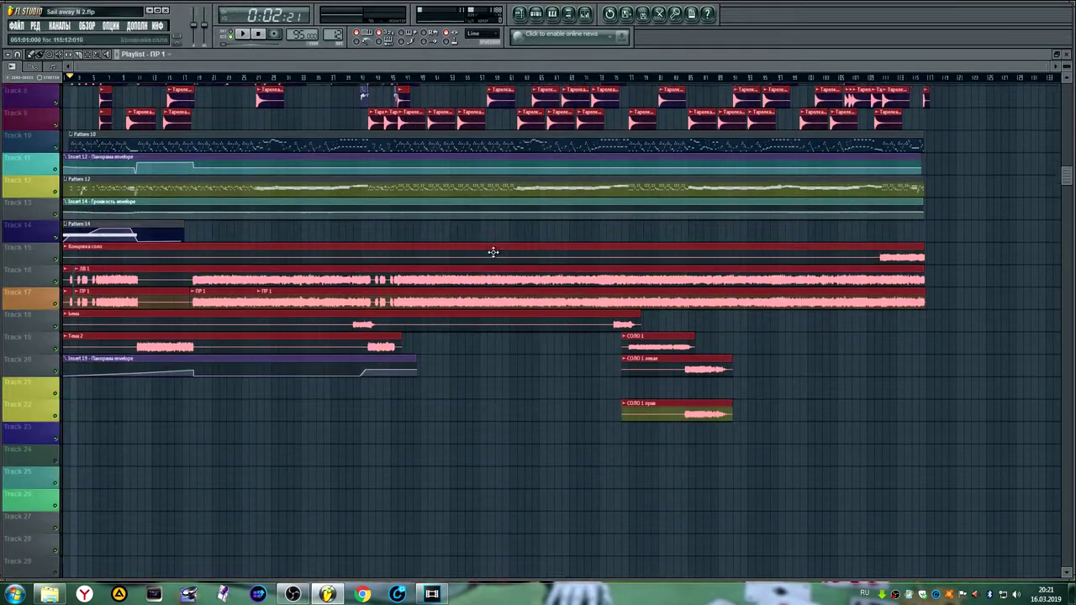
click(618, 81)
key(space)
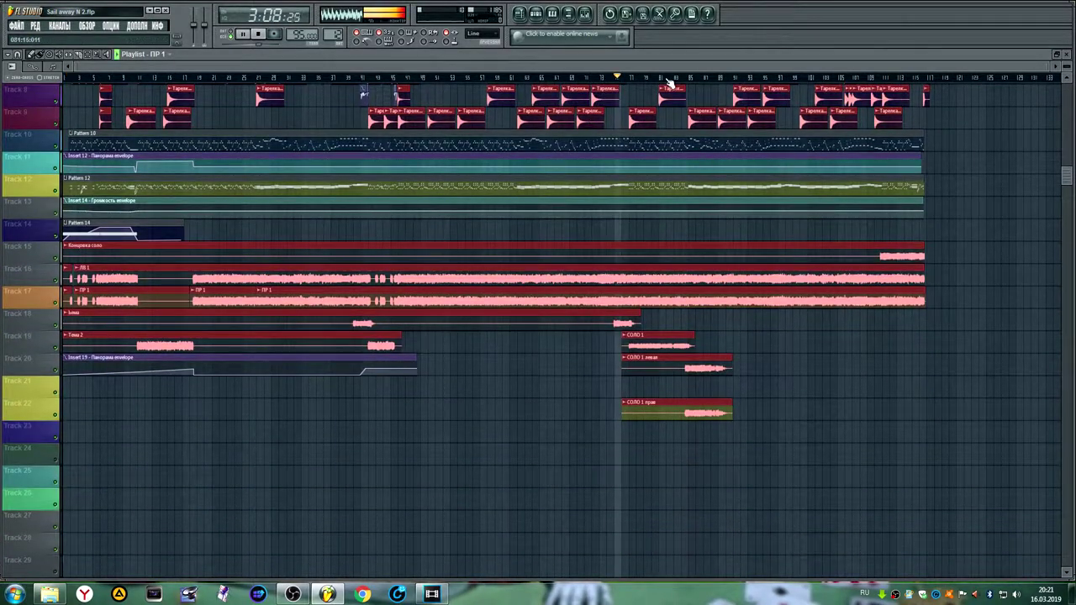
Step: Follow playback through the СОЛО 1, СОЛО 1 левая and СОЛО 1 прав clips, examining them alongside the drum tracks
scroll(672, 80, up, 6)
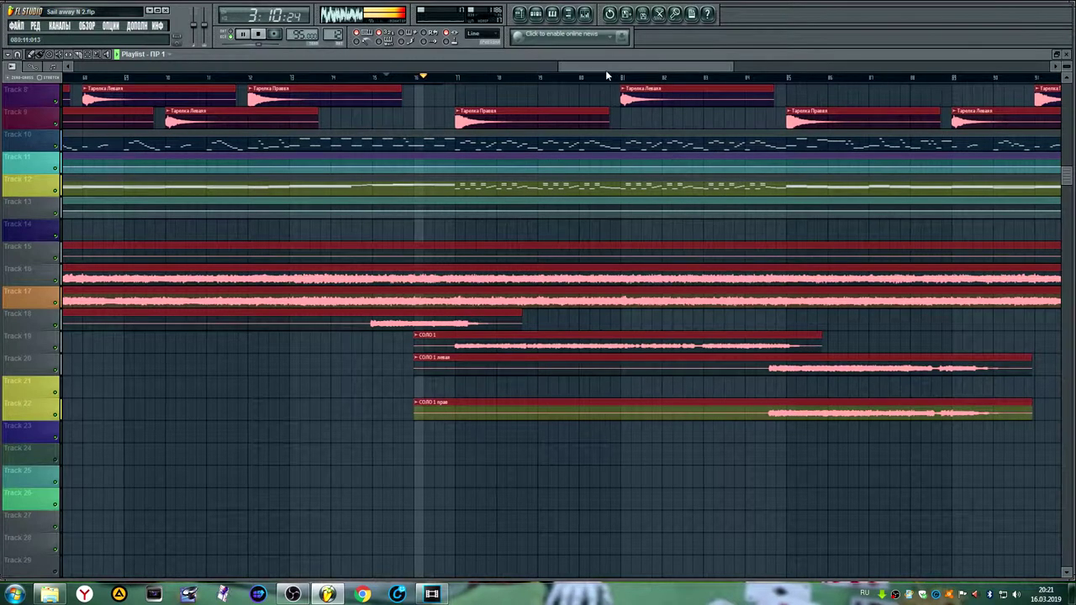
scroll(329, 79, down, 3)
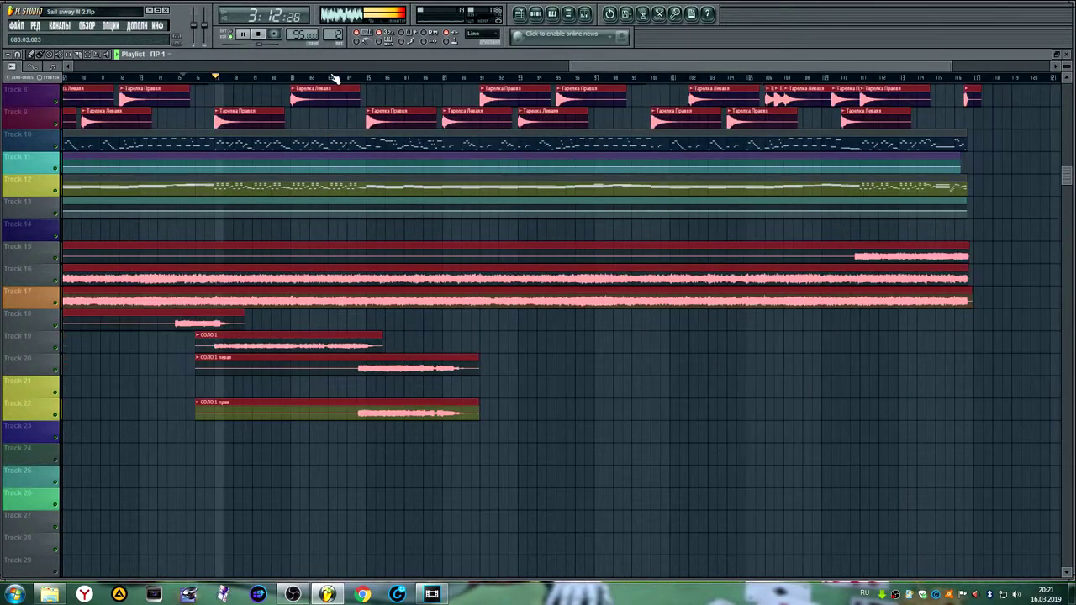
scroll(232, 83, up, 3)
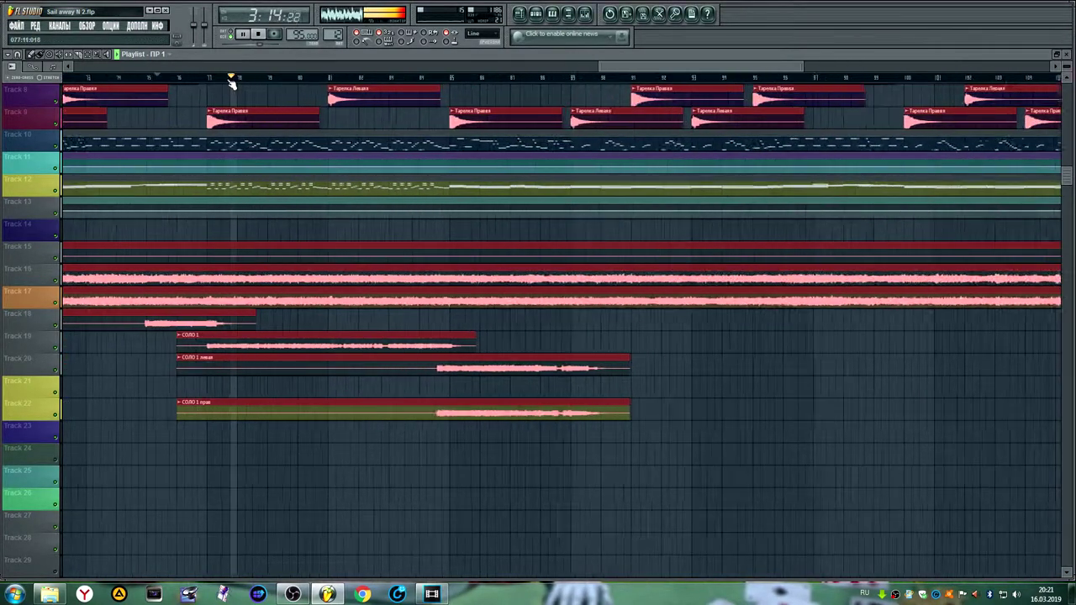
scroll(262, 113, up, 5)
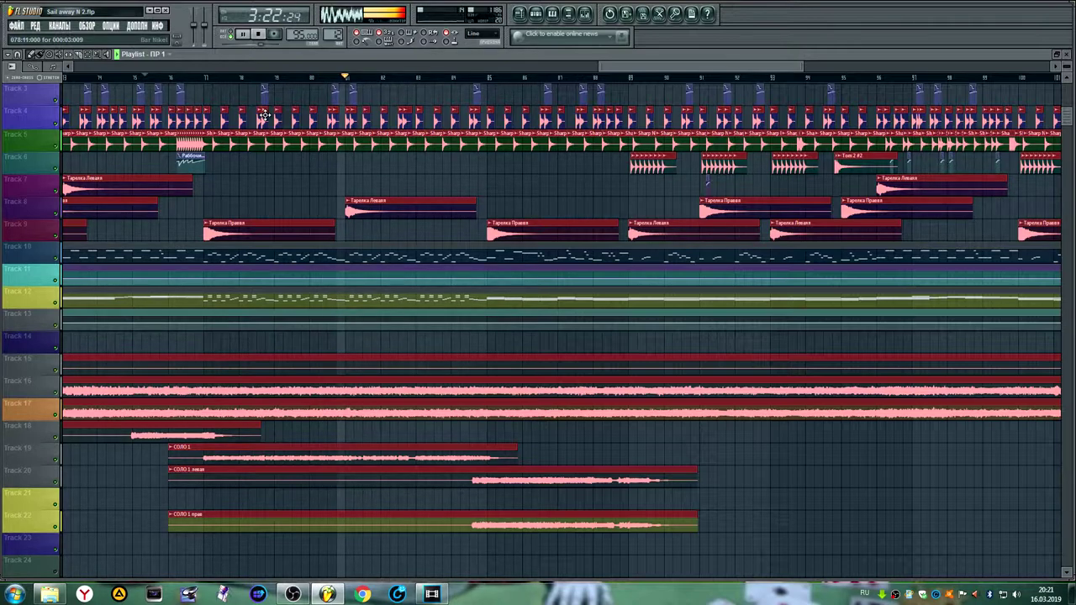
scroll(413, 80, down, 2)
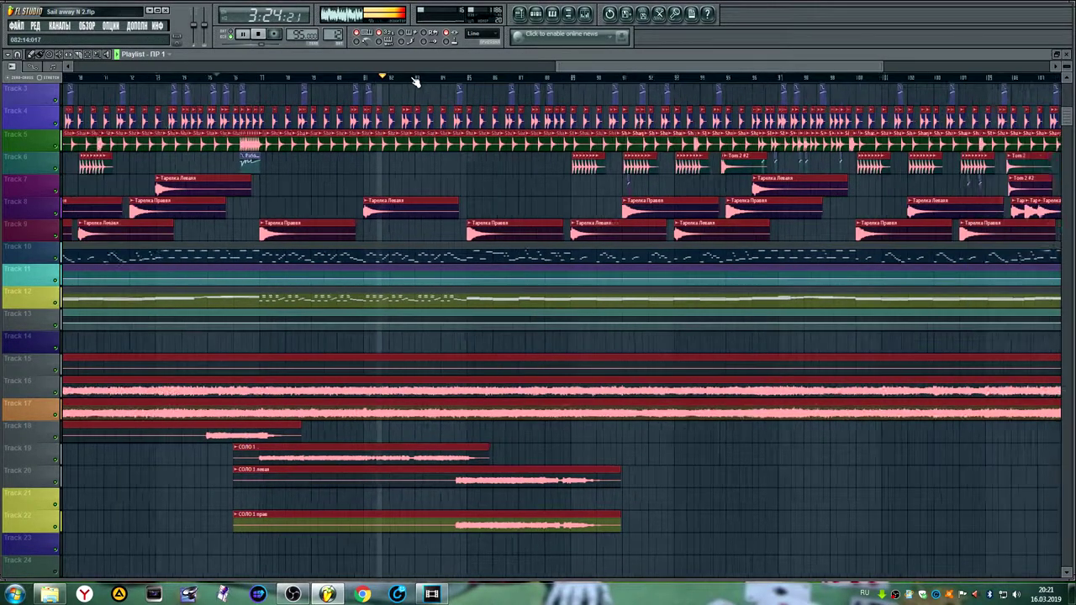
scroll(414, 80, down, 1)
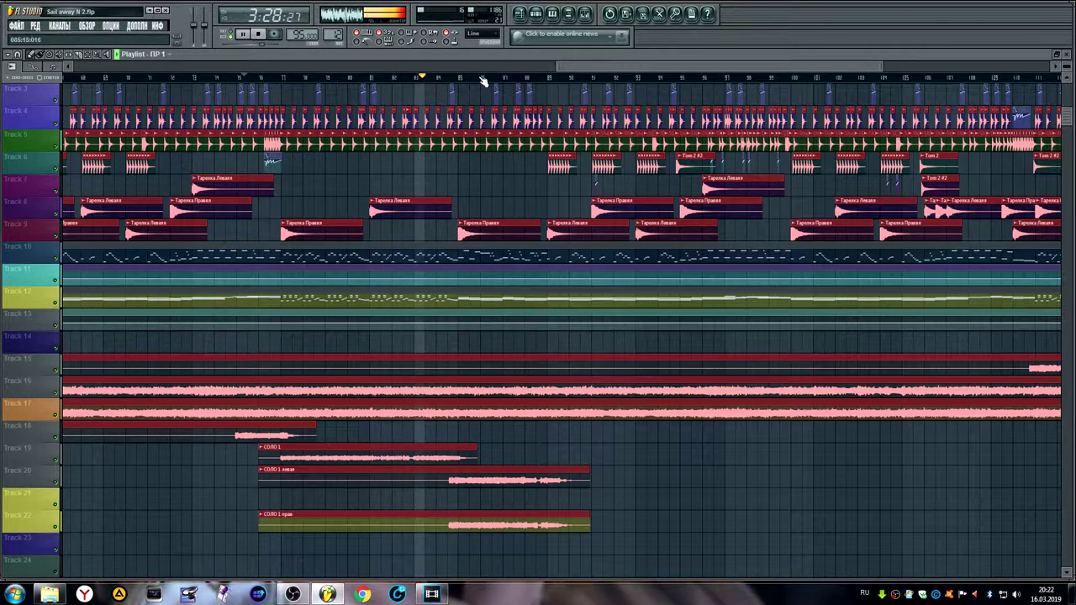
scroll(483, 80, up, 2)
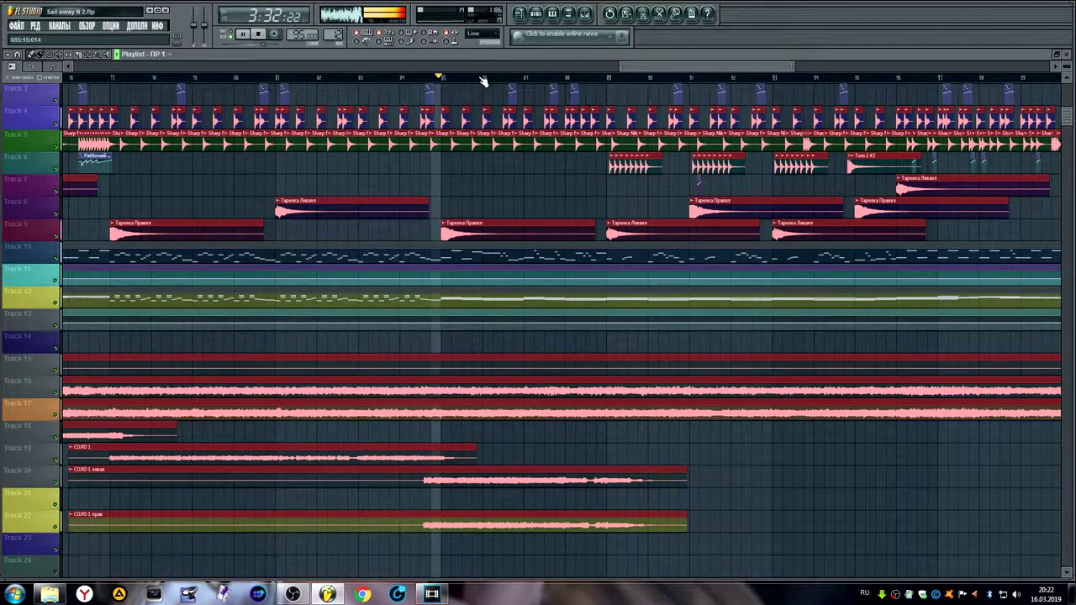
scroll(483, 79, down, 2)
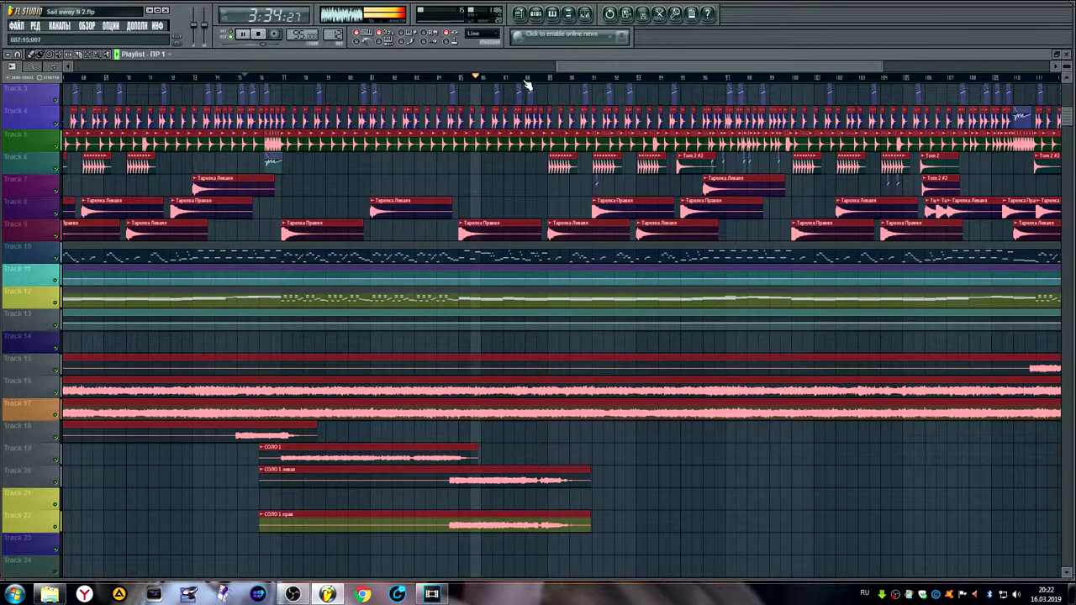
scroll(542, 84, up, 3)
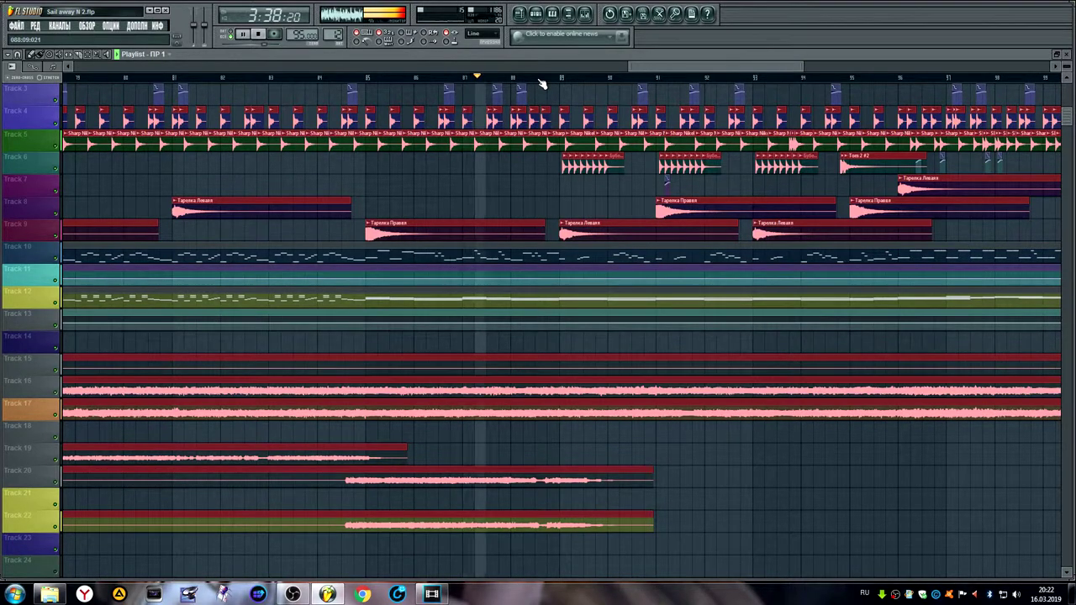
scroll(542, 84, down, 3)
scroll(562, 81, up, 3)
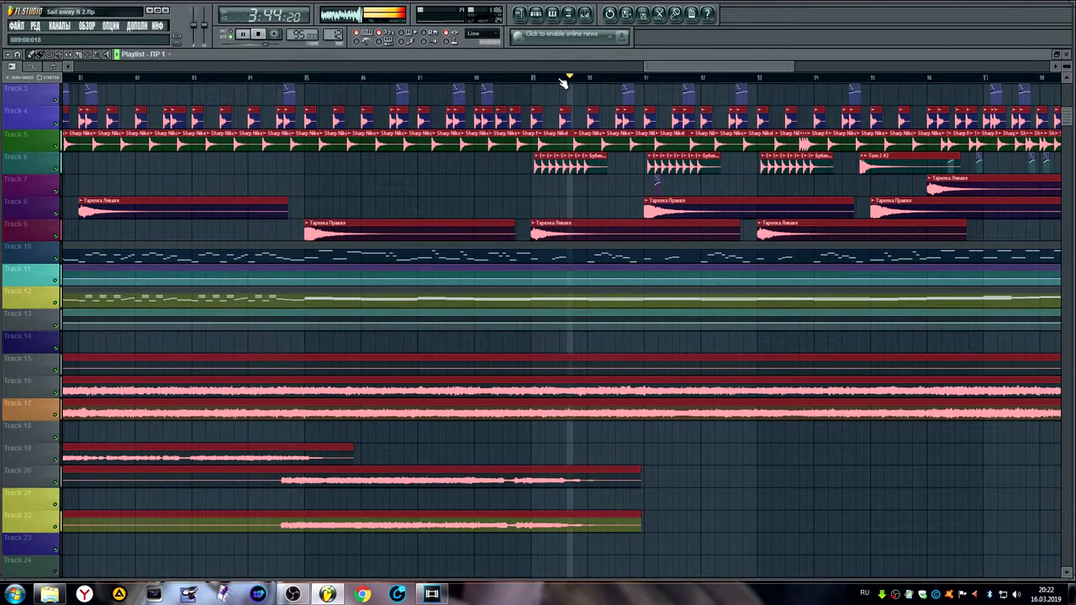
scroll(567, 78, down, 3)
scroll(572, 71, right, 2)
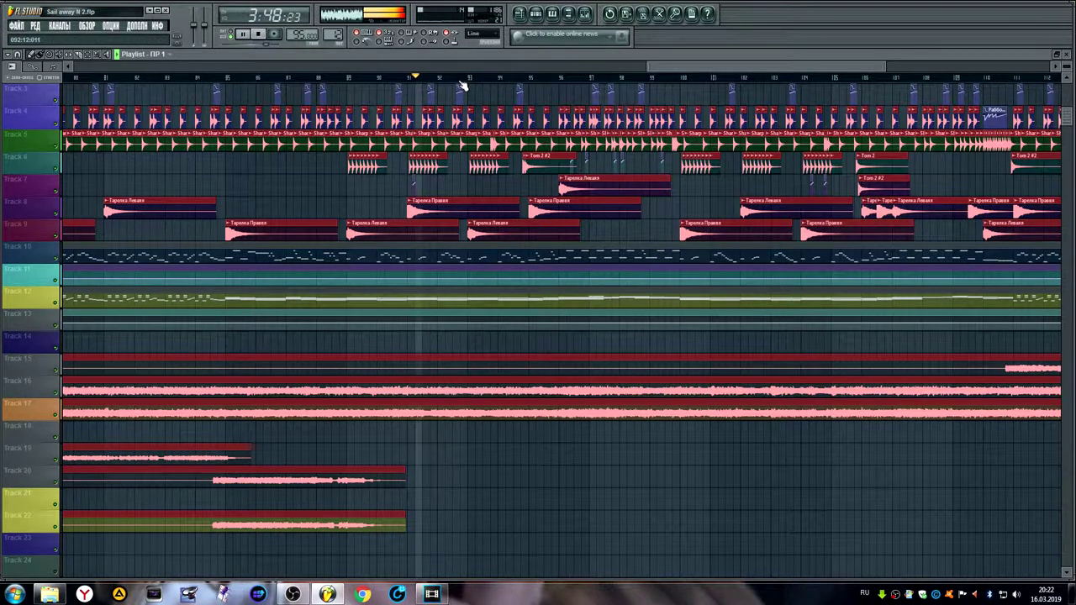
Step: View the remaining arrangement through to its end, stop playback, and return to the beginning of the playlist
scroll(462, 83, down, 2)
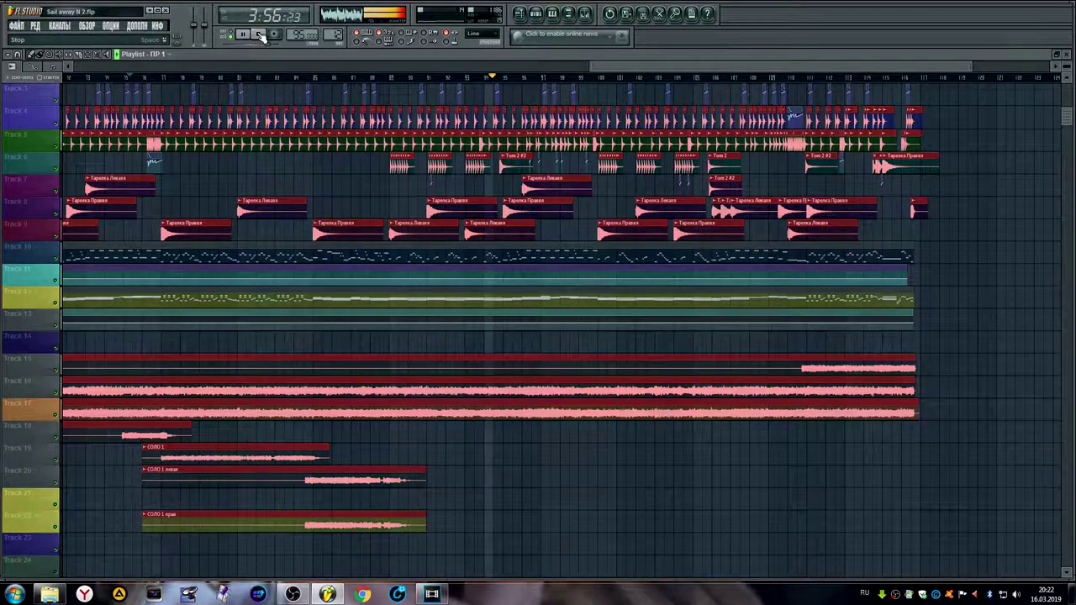
click(261, 35)
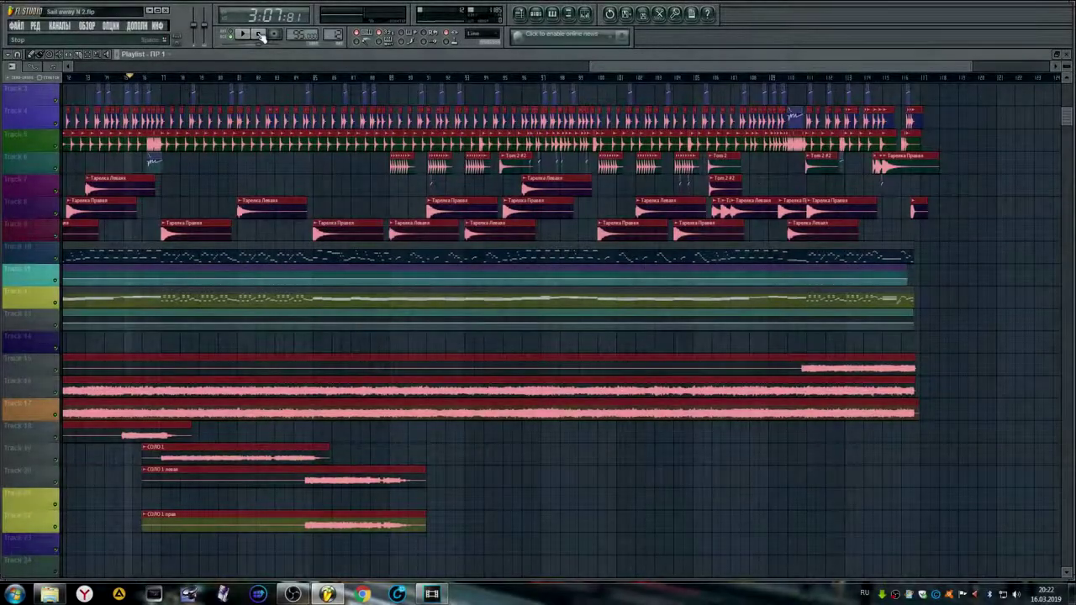
drag(630, 67, 77, 66)
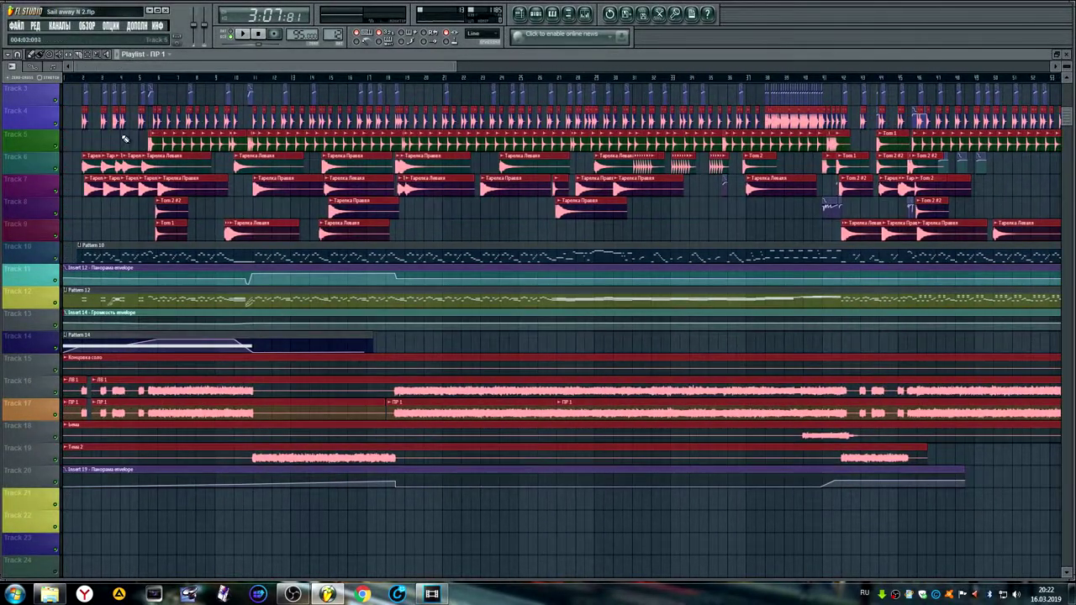
Step: Look over the drum, pattern, envelope and audio tracks at the song's opening, then close in on the first bars
scroll(121, 134, up, 2)
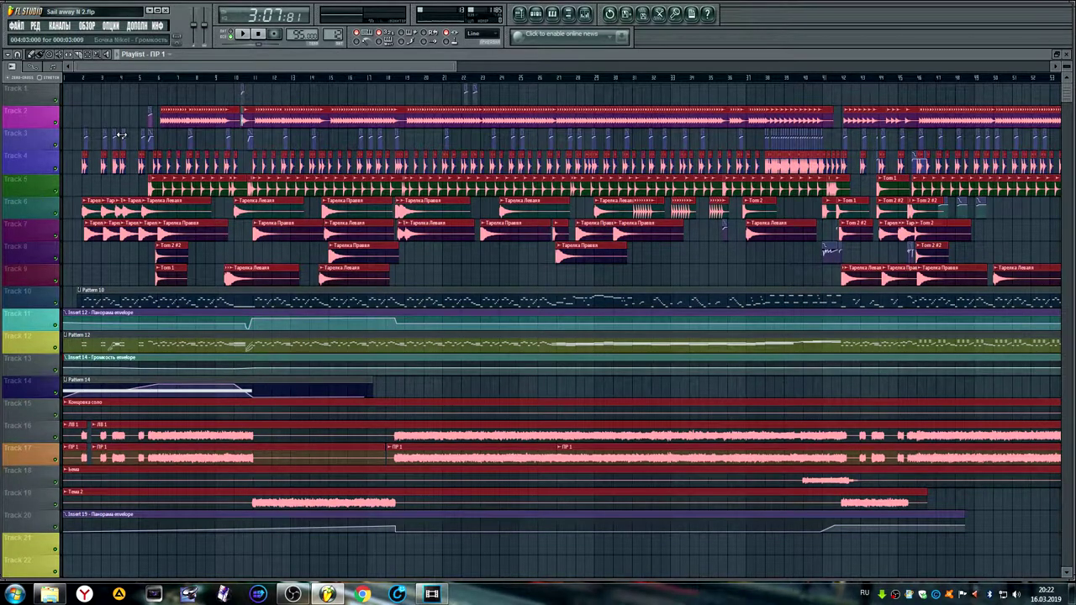
scroll(121, 135, down, 3)
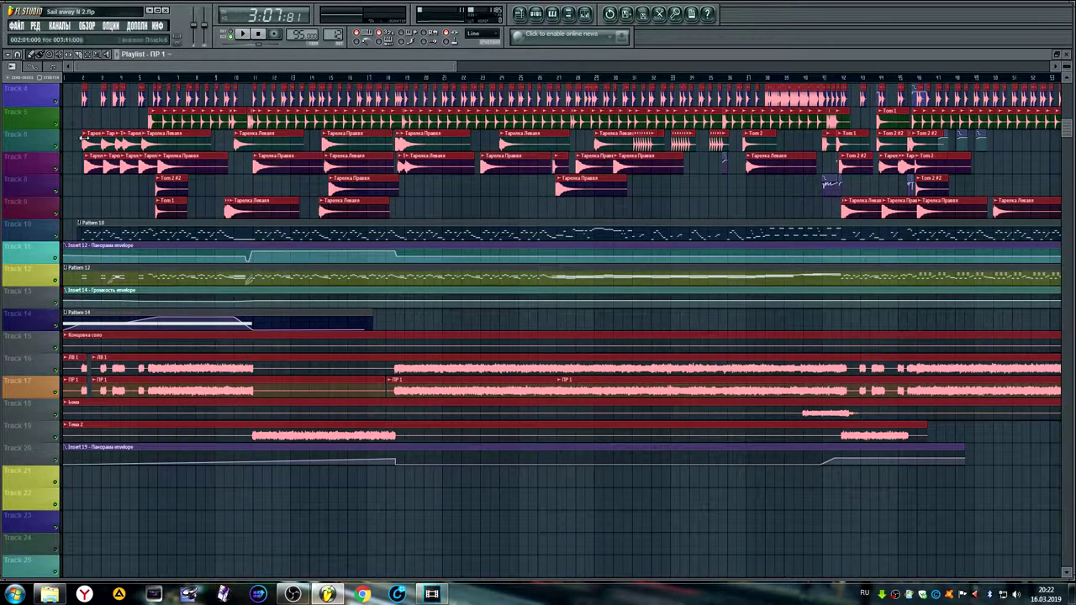
scroll(80, 82, up, 3)
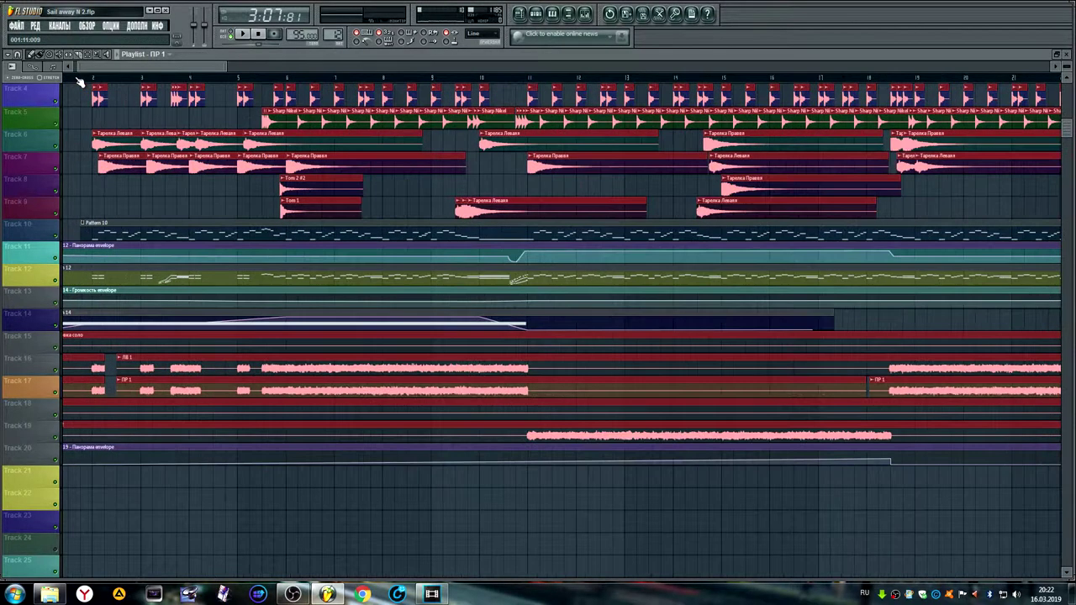